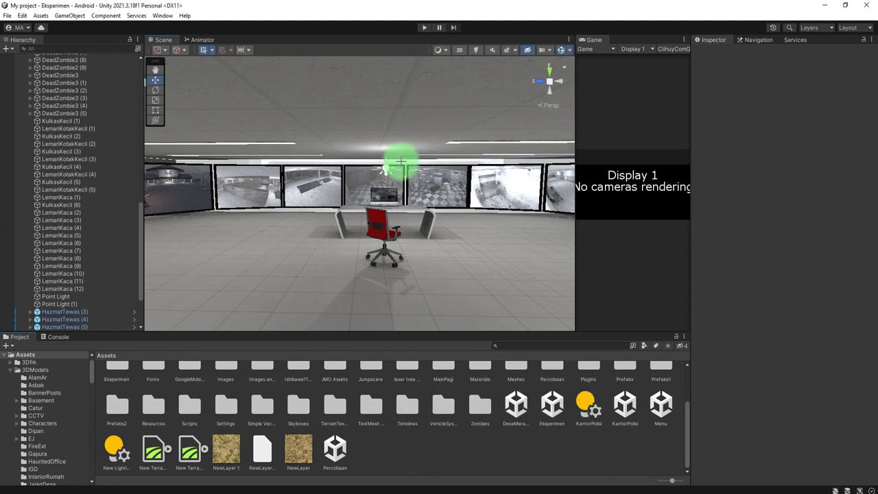
- Orbit the office scene view toward the fallen chair and scroll the Hierarchy to the top
mouse_move(341, 249)
right_down()
mouse_move(313, 231)
mouse_move(245, 229)
mouse_move(338, 223)
mouse_move(372, 210)
mouse_move(333, 227)
mouse_move(367, 207)
right_up()
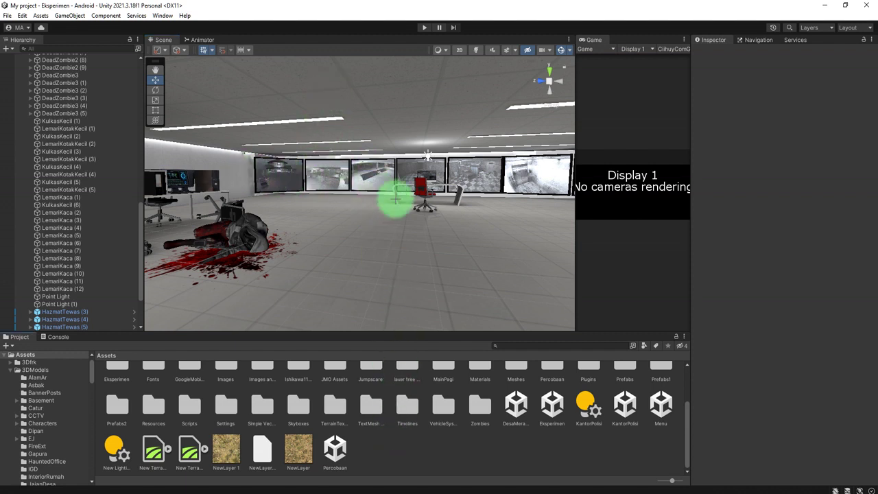
mouse_move(395, 198)
alt+mouse_down()
mouse_move(386, 210)
mouse_move(334, 212)
mouse_move(402, 212)
mouse_move(422, 238)
alt+mouse_up()
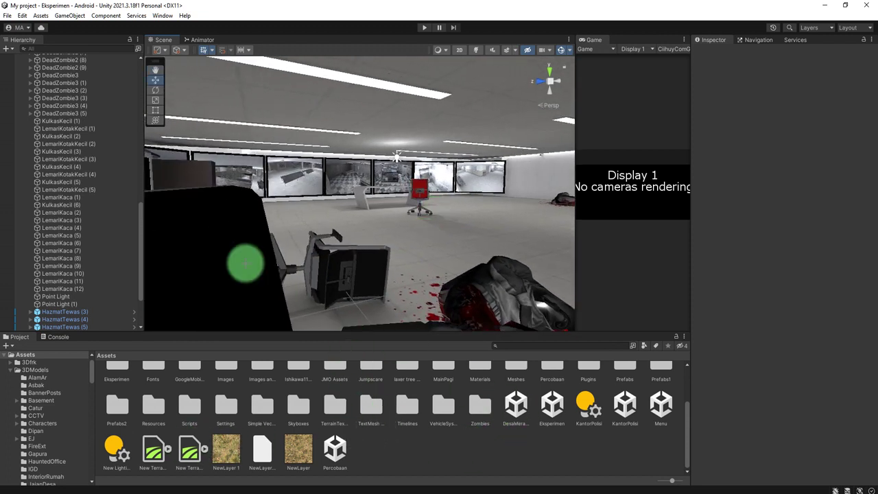
scroll(91, 216, up, 10)
scroll(89, 223, up, 5)
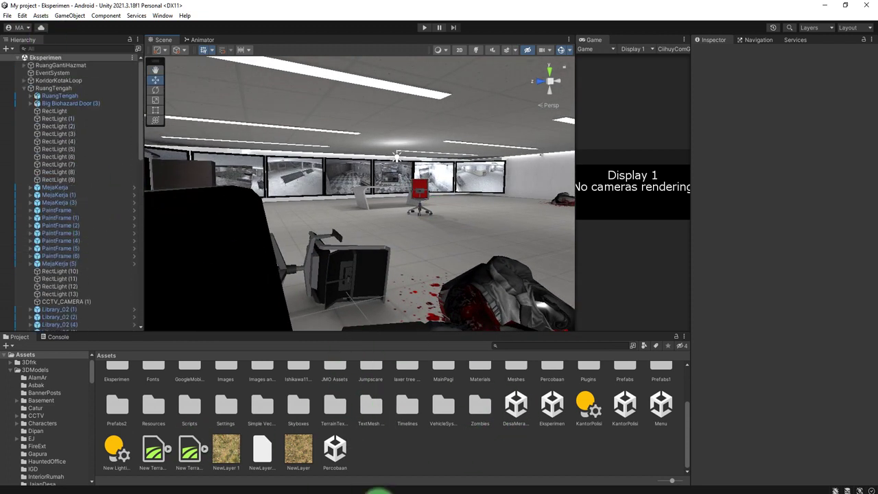
- Select the Eksperimen scene asset and orbit the view around the red chair and desk
click(555, 406)
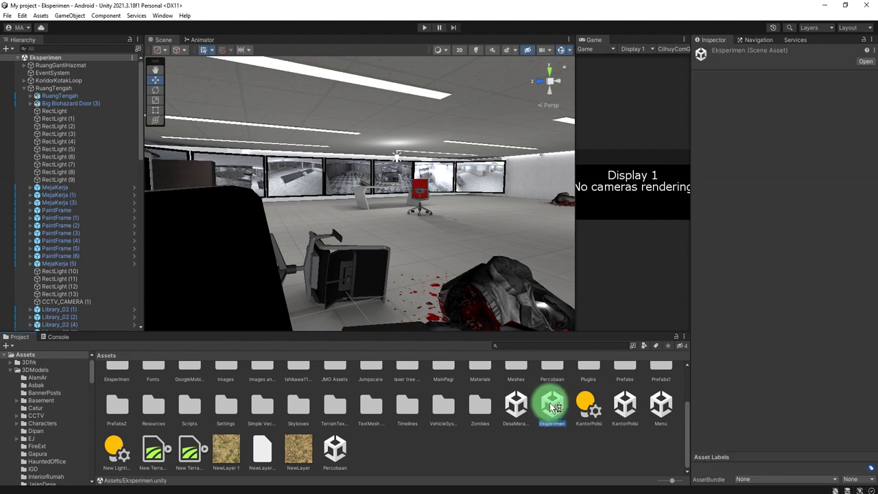
right_drag(431, 202, 423, 247)
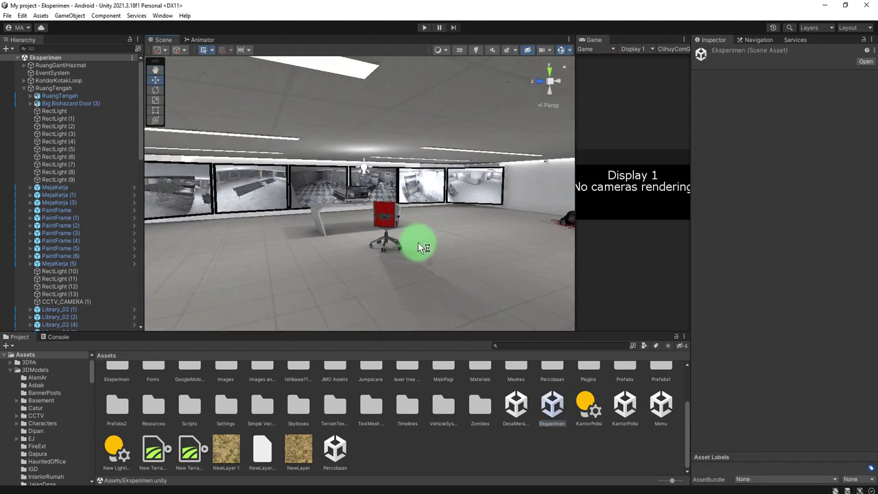
mouse_move(551, 405)
mouse_down()
mouse_move(466, 266)
mouse_move(427, 221)
mouse_move(408, 219)
mouse_up()
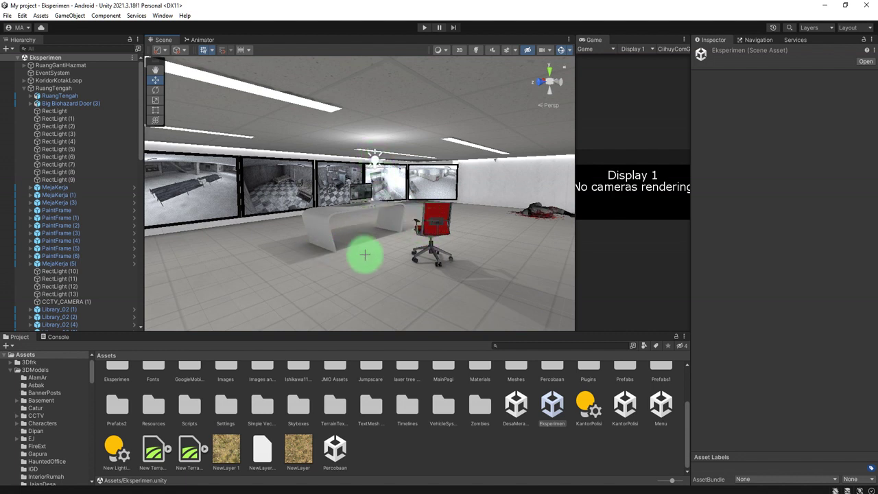
mouse_move(362, 254)
alt+mouse_down()
mouse_move(486, 239)
mouse_move(364, 237)
mouse_move(409, 263)
alt+mouse_up()
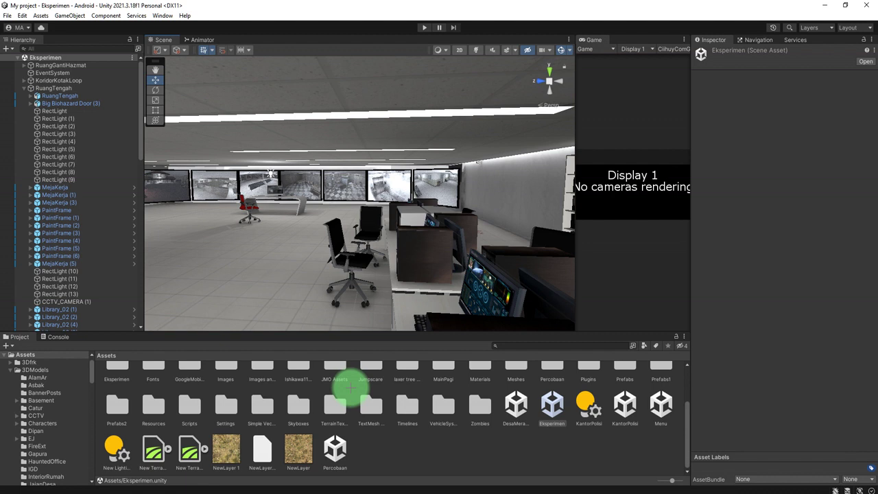
- Zoom out and pan the view to centre the bloodied zombie near the CCTV wall
scroll(362, 249, down, 2)
scroll(348, 239, down, 3)
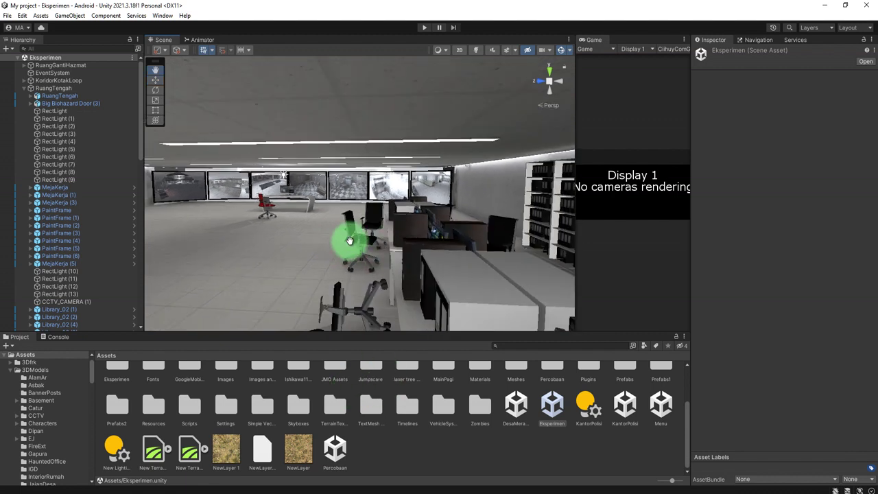
scroll(354, 240, down, 3)
mouse_move(355, 240)
middle_down()
mouse_move(377, 248)
mouse_move(370, 253)
middle_up()
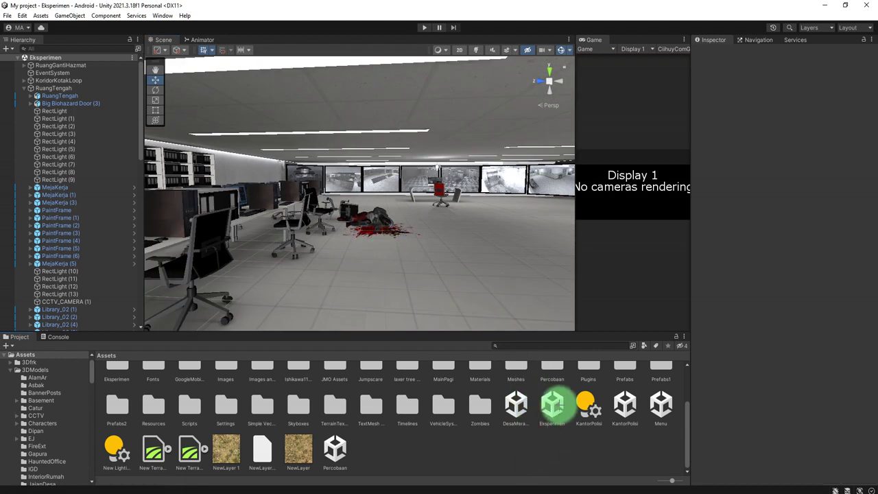
- Run Select Dependencies on the Eksperimen scene asset and review the 329 selected assets
click(551, 411)
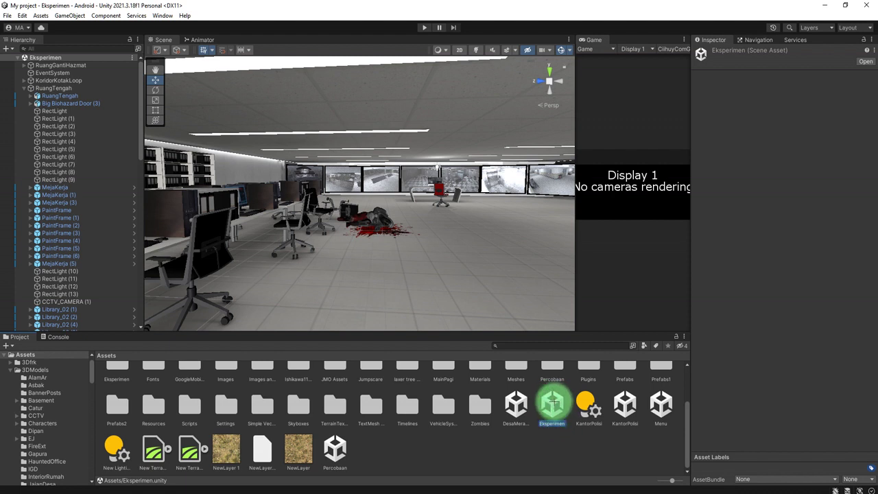
right_click(552, 403)
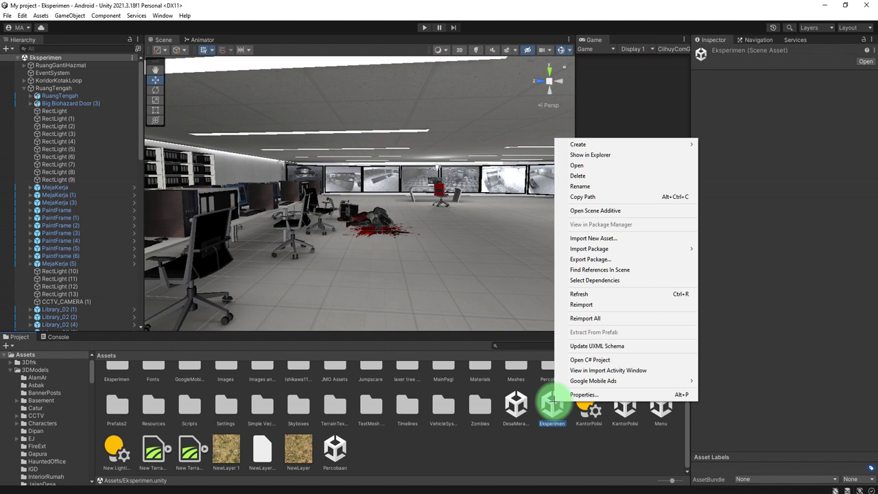
click(604, 279)
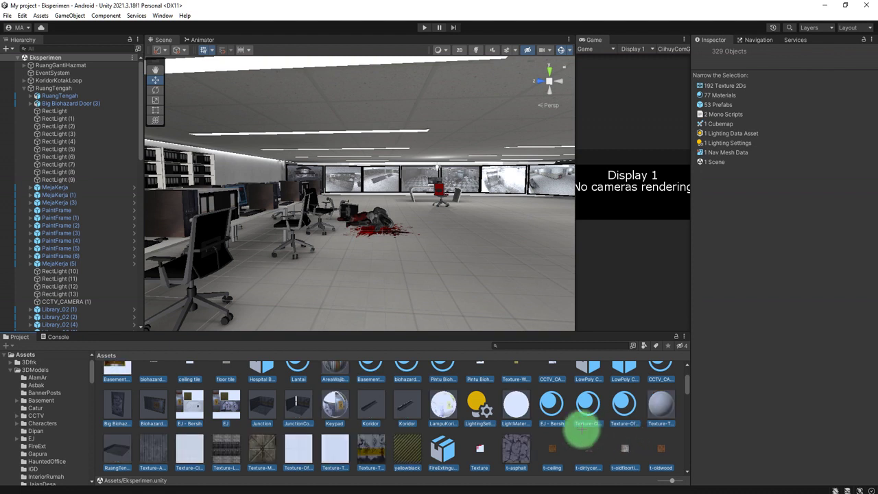
scroll(583, 421, up, 2)
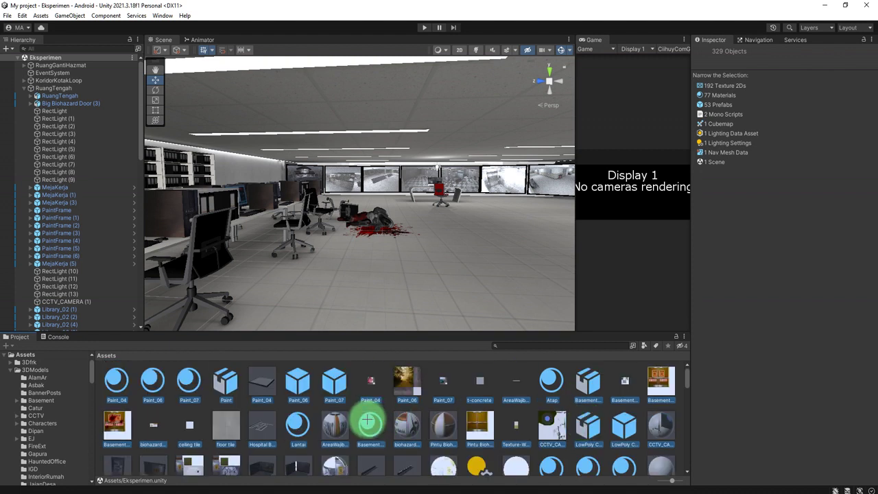
scroll(369, 421, down, 5)
scroll(343, 406, down, 5)
scroll(348, 406, down, 5)
scroll(335, 410, down, 5)
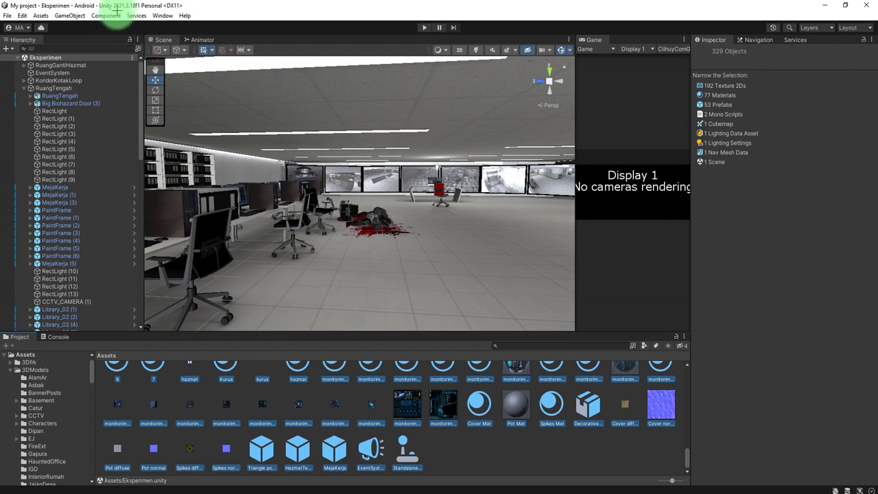
- Choose Export Package… from the Assets menu to list the selected dependencies for export
click(162, 15)
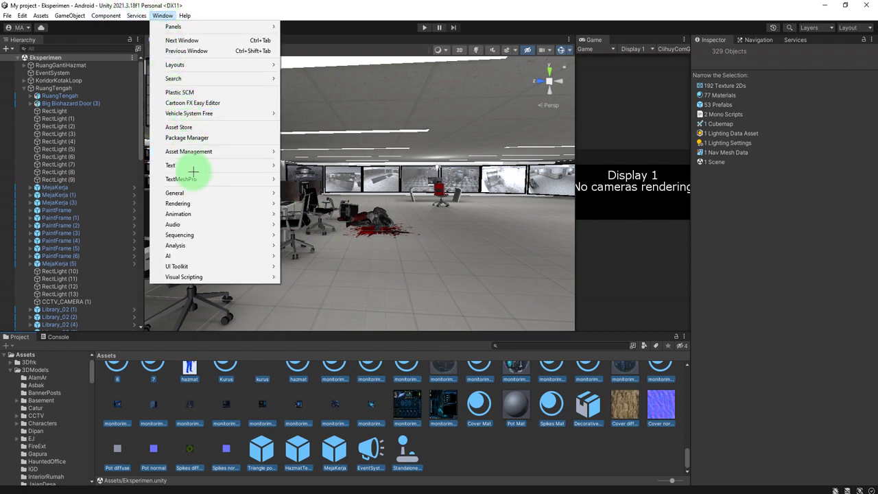
click(114, 11)
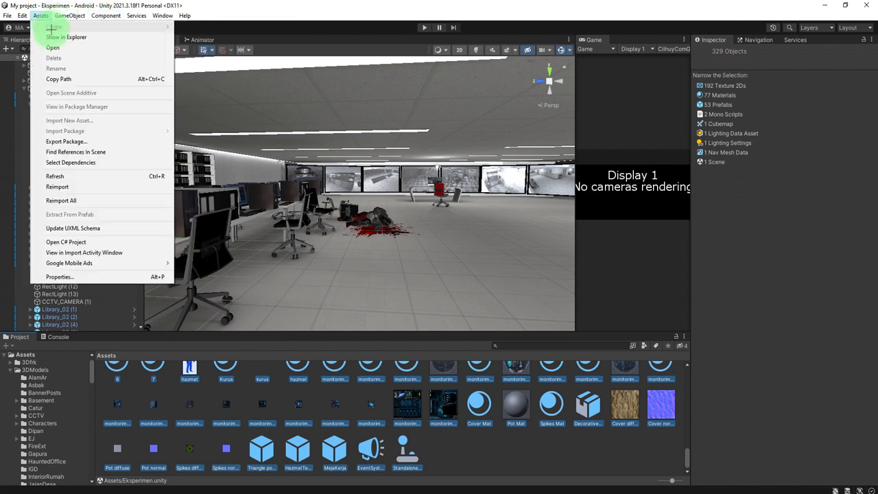
click(111, 141)
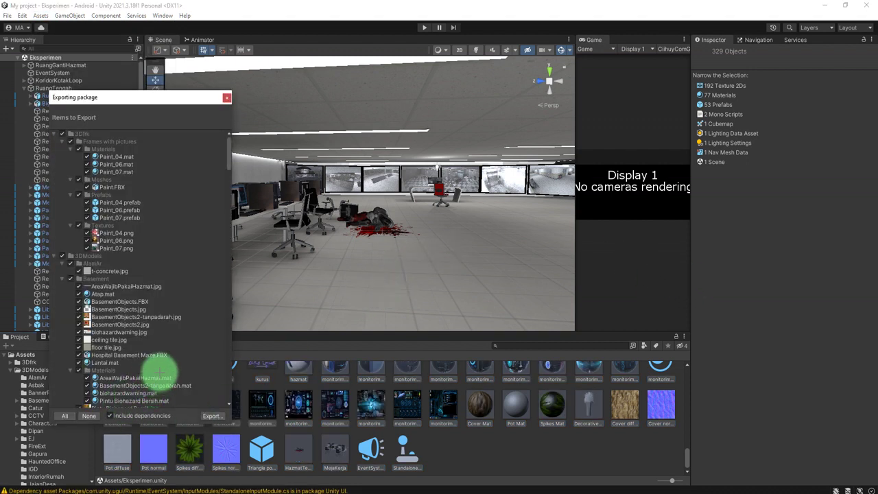
- Scroll down through the Items to Export list with dependencies still included
scroll(165, 367, down, 5)
scroll(172, 355, down, 5)
scroll(182, 343, down, 5)
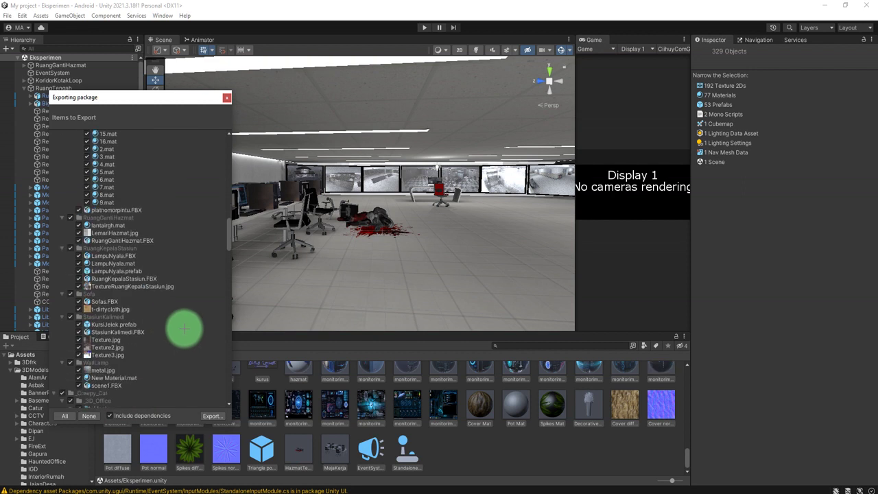
scroll(230, 244, down, 5)
scroll(233, 288, down, 5)
scroll(235, 307, down, 5)
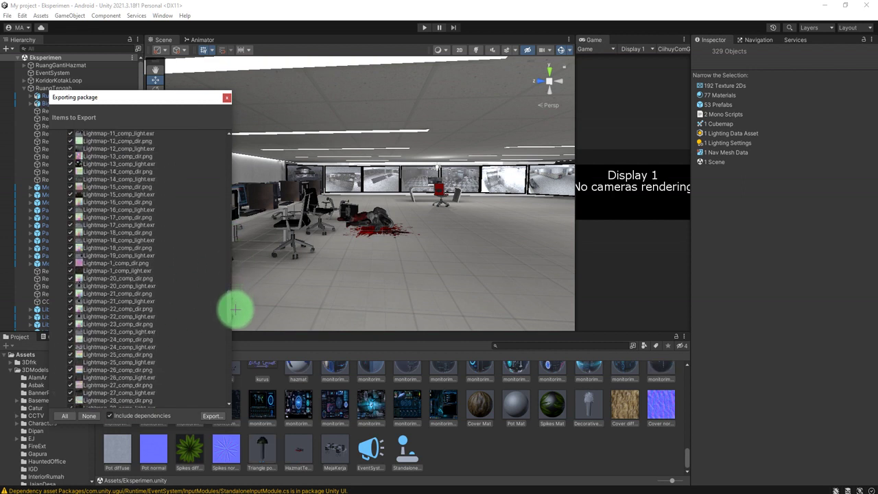
scroll(235, 308, down, 5)
scroll(238, 374, down, 5)
scroll(239, 378, down, 5)
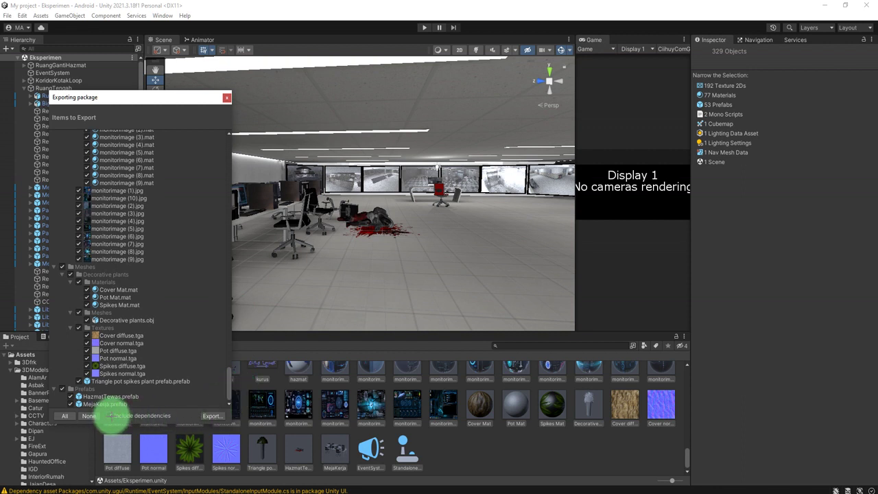
- Toggle Include dependencies off, on and off again, leaving it unchecked
click(110, 416)
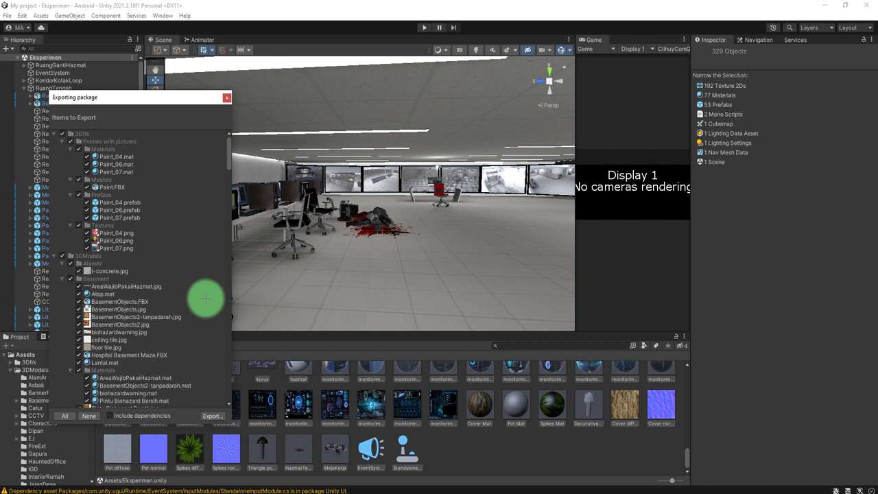
mouse_move(230, 153)
mouse_down()
mouse_move(244, 384)
mouse_move(251, 327)
mouse_move(235, 137)
mouse_move(221, 372)
mouse_up()
click(126, 417)
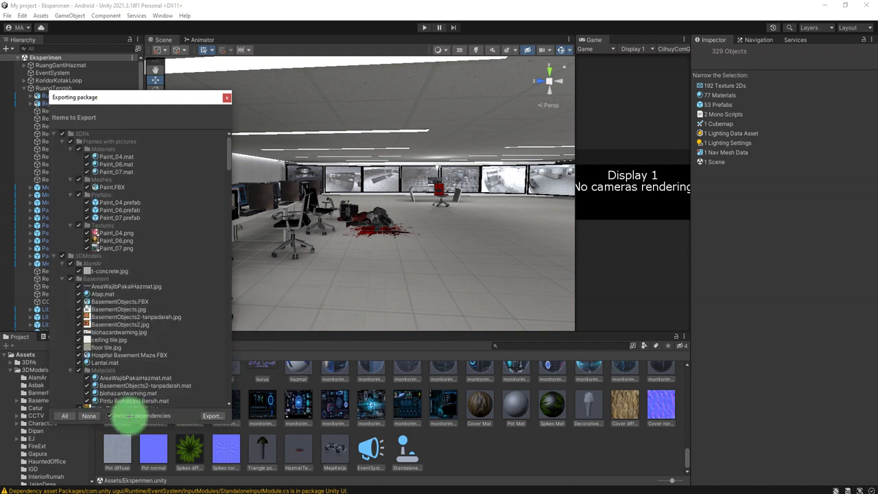
drag(227, 153, 223, 395)
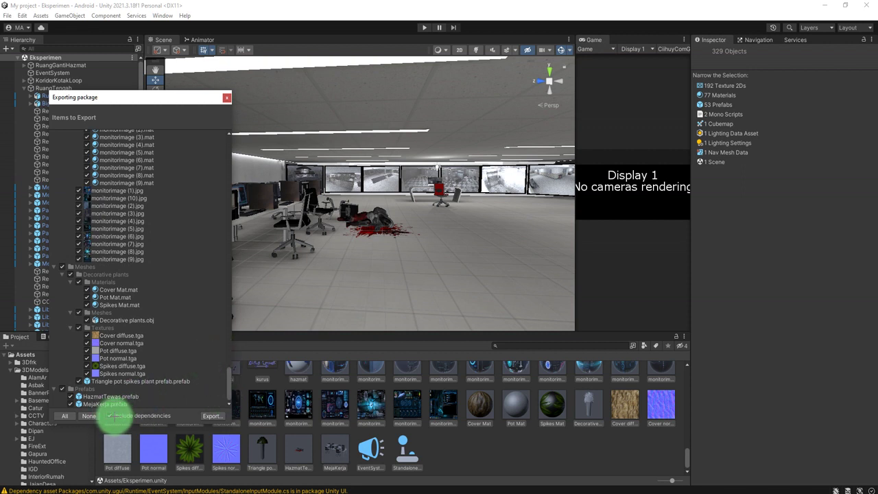
click(111, 415)
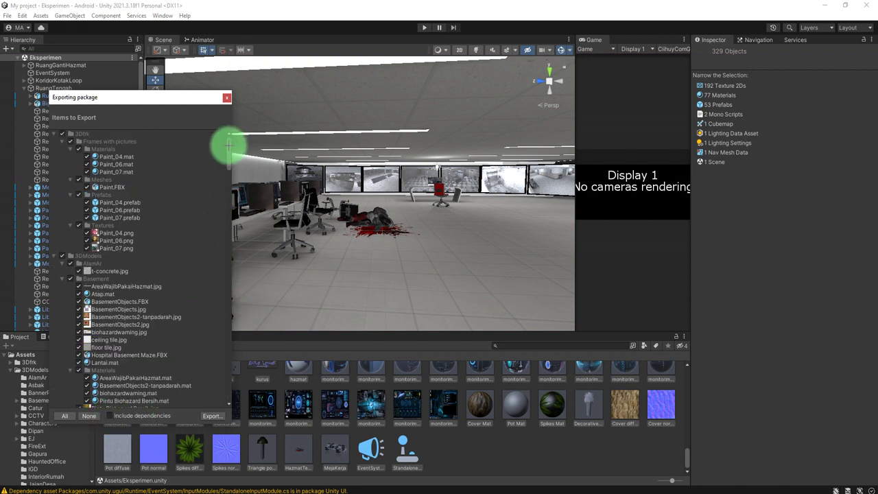
drag(229, 144, 233, 369)
scroll(142, 378, down, 2)
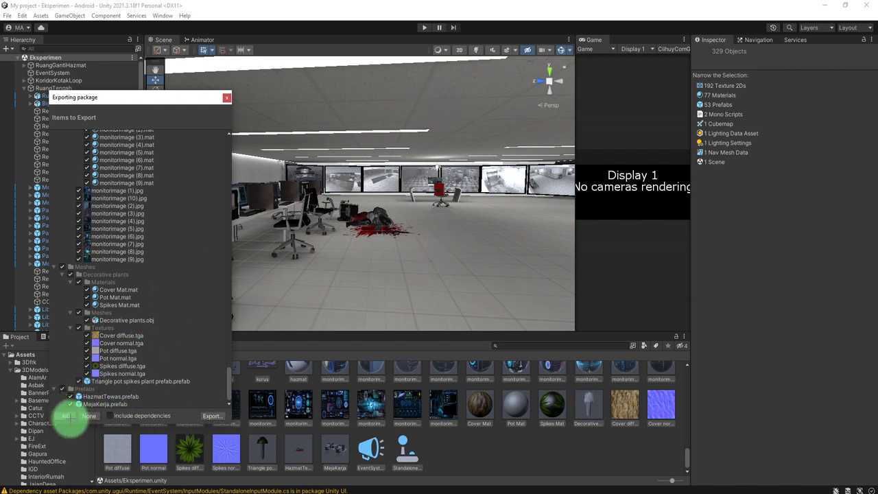
- Start the export, cancel the save dialog, and close the Exporting package window
click(212, 416)
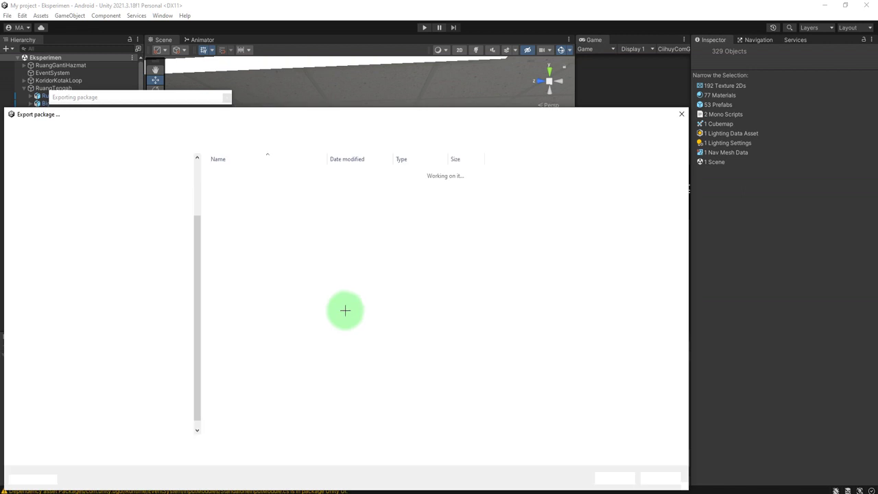
click(681, 103)
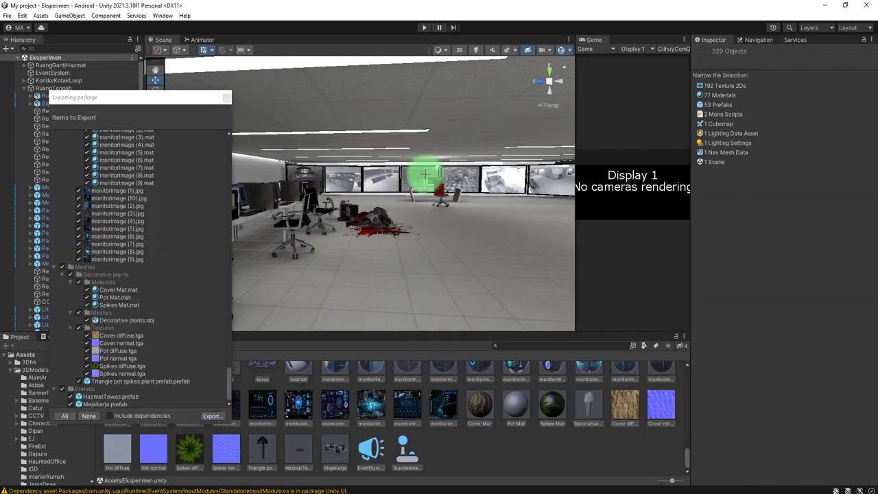
drag(181, 95, 313, 72)
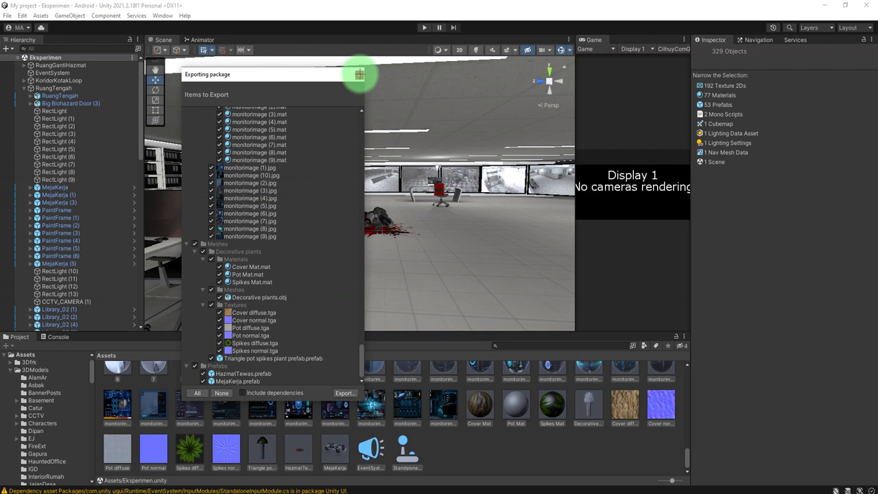
click(359, 74)
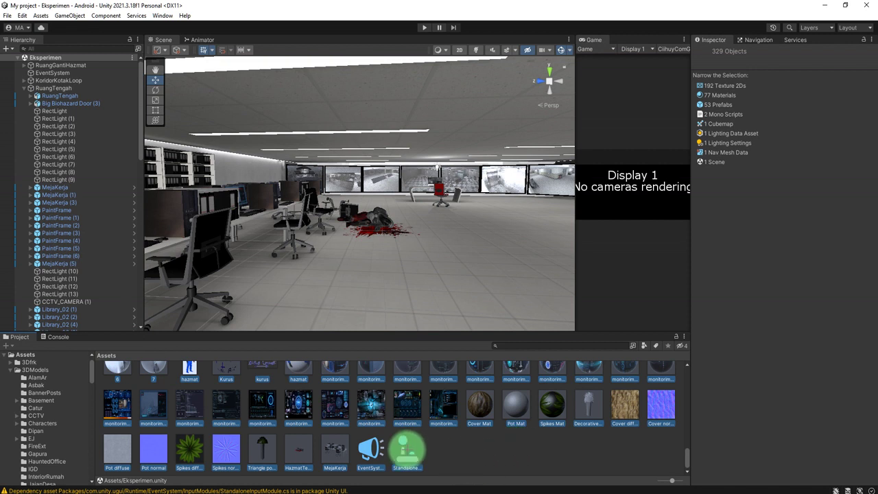
- Clear the asset selection and browse through the Project folder tree
click(568, 450)
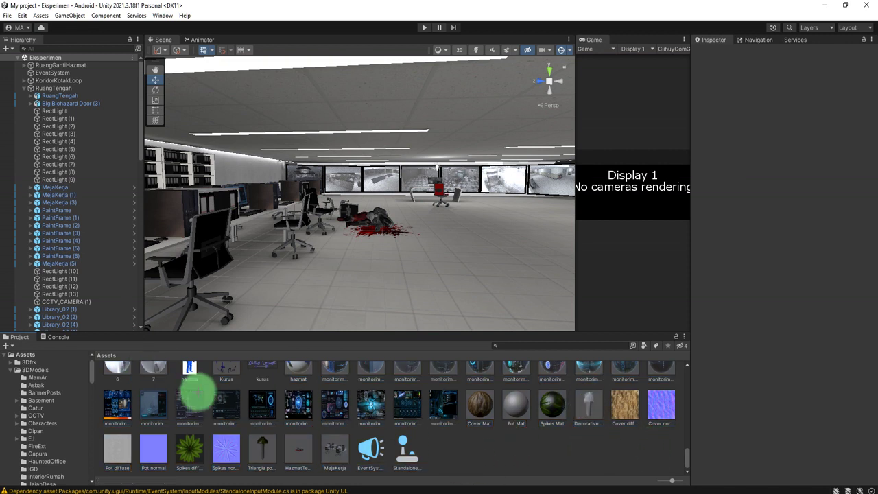
scroll(209, 415, up, 5)
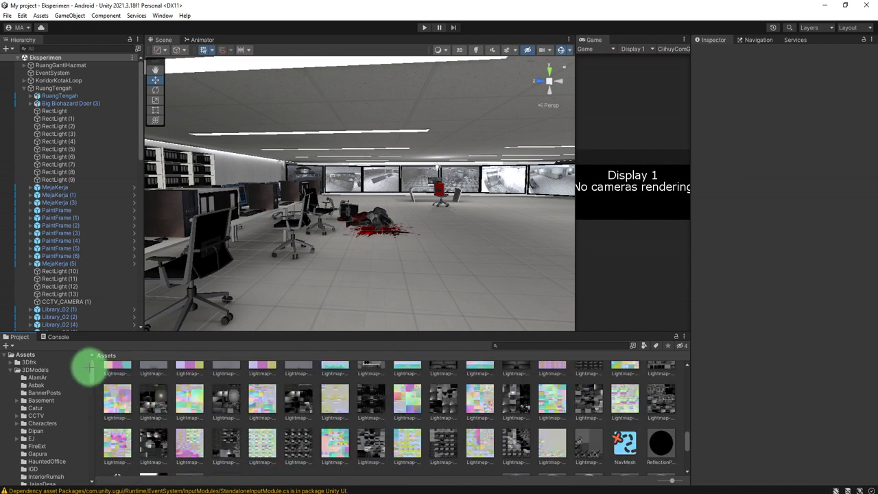
mouse_move(91, 364)
mouse_down()
mouse_move(102, 431)
mouse_move(92, 357)
mouse_up()
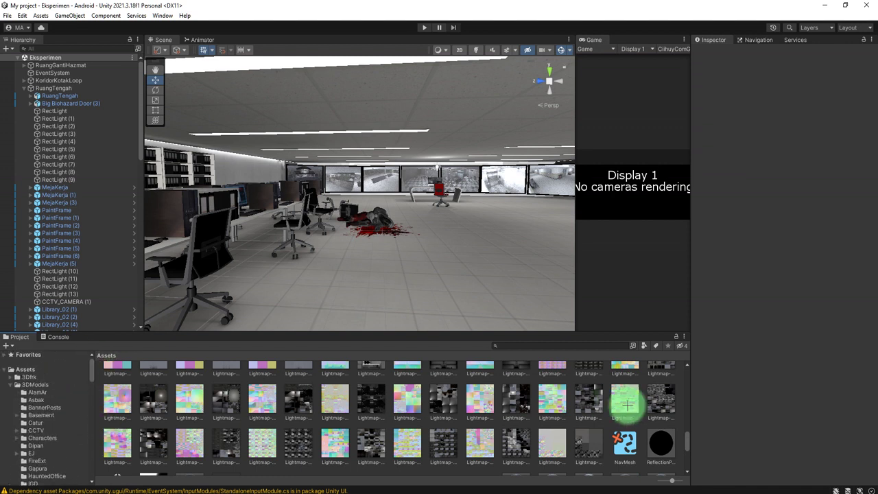
scroll(363, 421, down, 5)
scroll(336, 412, down, 5)
scroll(343, 421, down, 3)
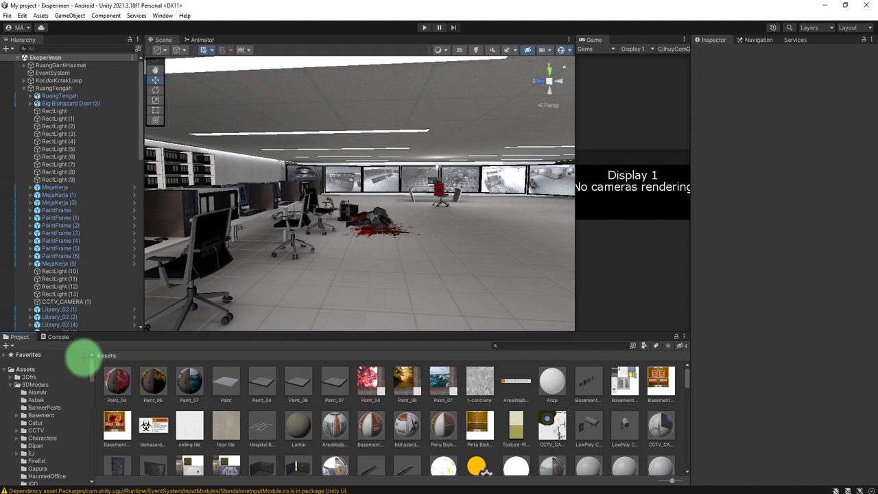
drag(91, 357, 96, 384)
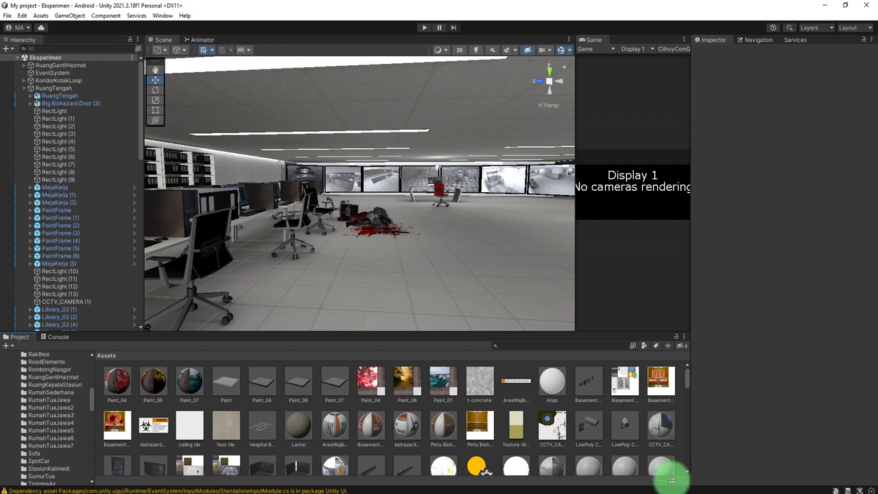
- Shrink the Project thumbnails and scroll Assets down to the lightmaps and Eksperimen scene
drag(672, 480, 666, 480)
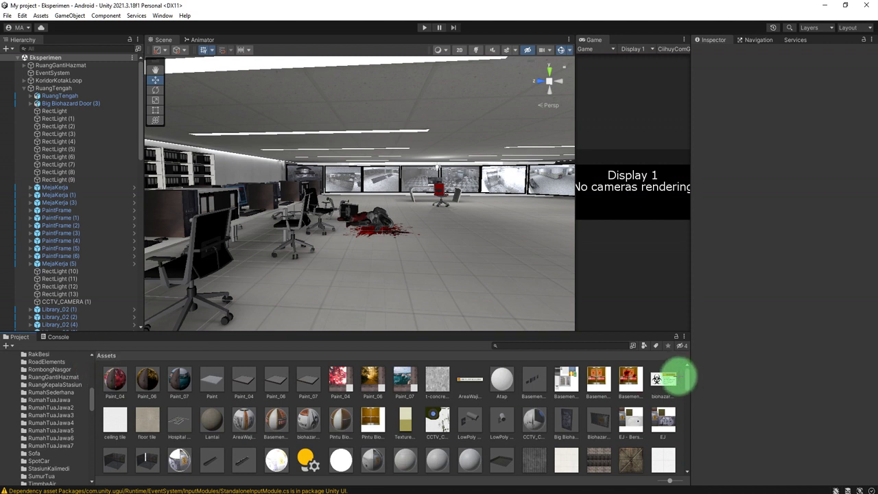
scroll(82, 377, up, 3)
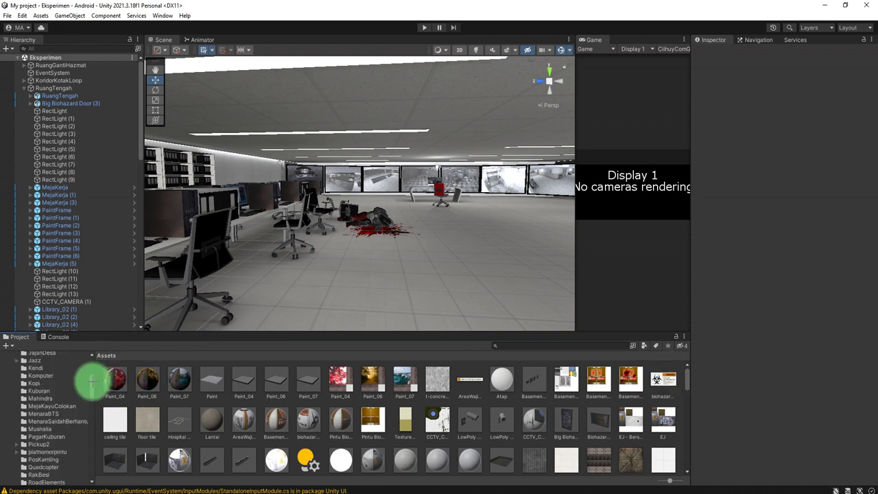
scroll(86, 373, up, 3)
scroll(88, 368, up, 3)
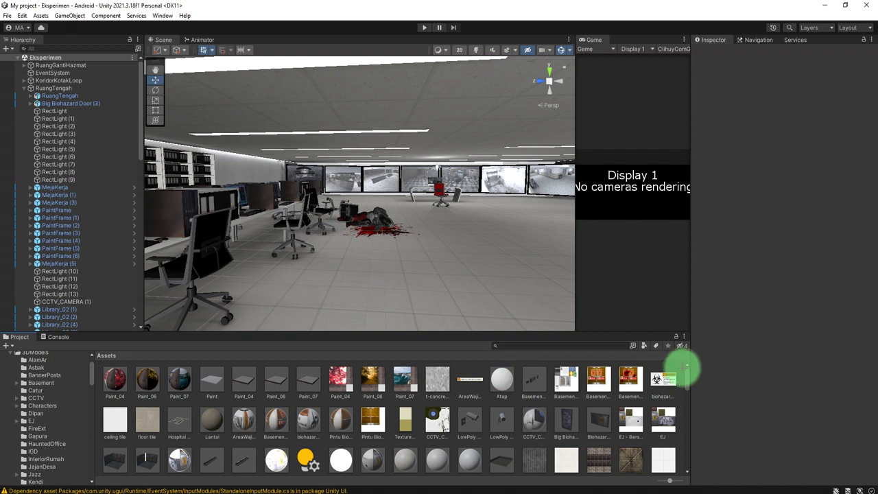
mouse_move(687, 370)
mouse_down()
mouse_move(688, 438)
mouse_move(672, 455)
mouse_up()
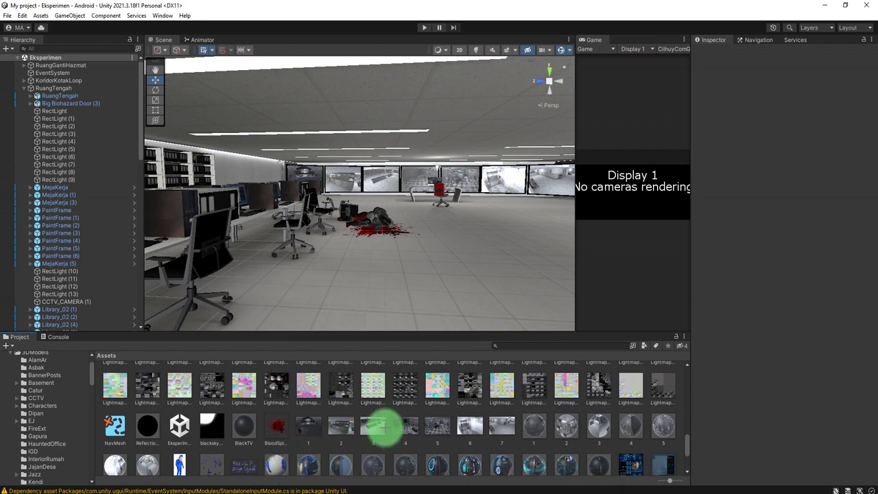